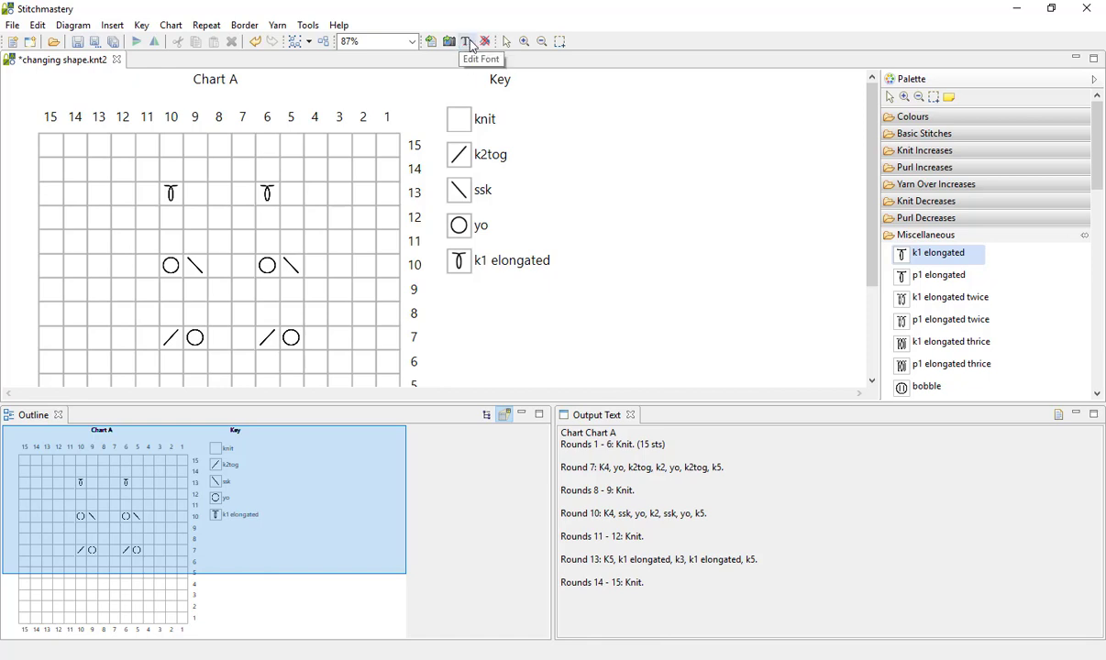
Step: Set the font of all diagram text to Courier New, Bold, in Purple
click(37, 26)
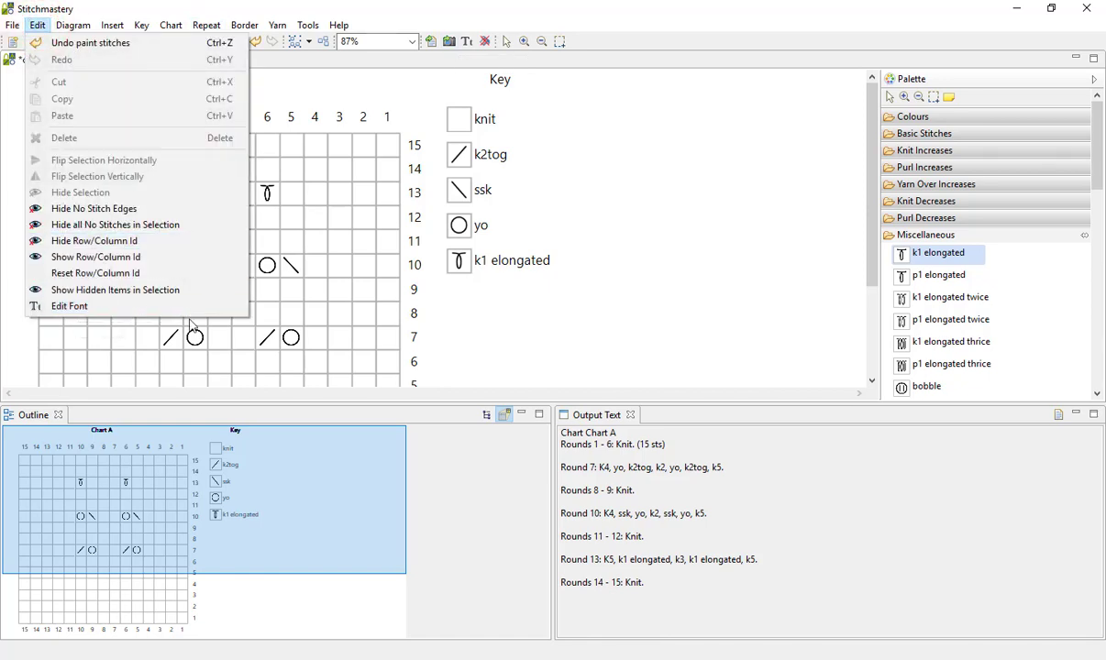
click(73, 306)
drag(175, 120, 648, 132)
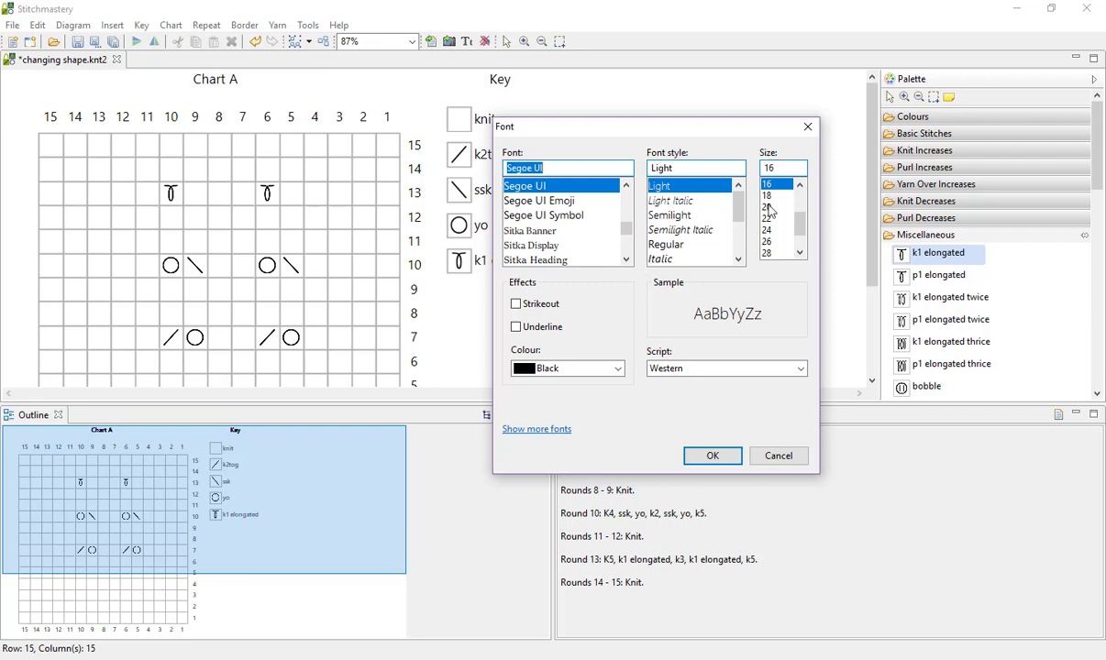
click(679, 368)
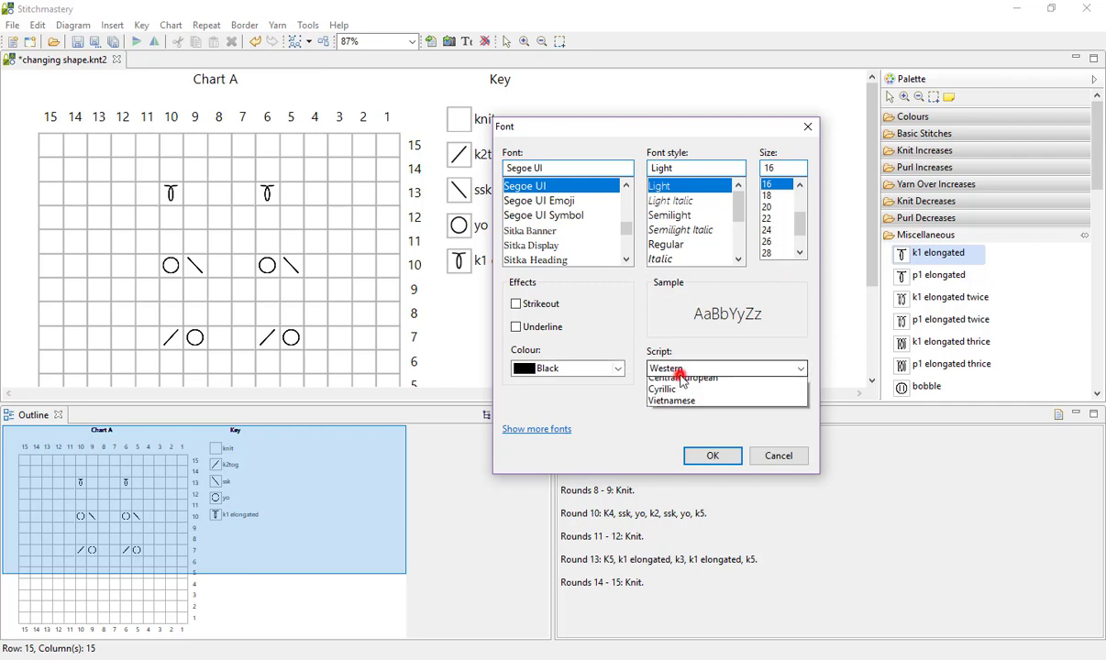
click(679, 371)
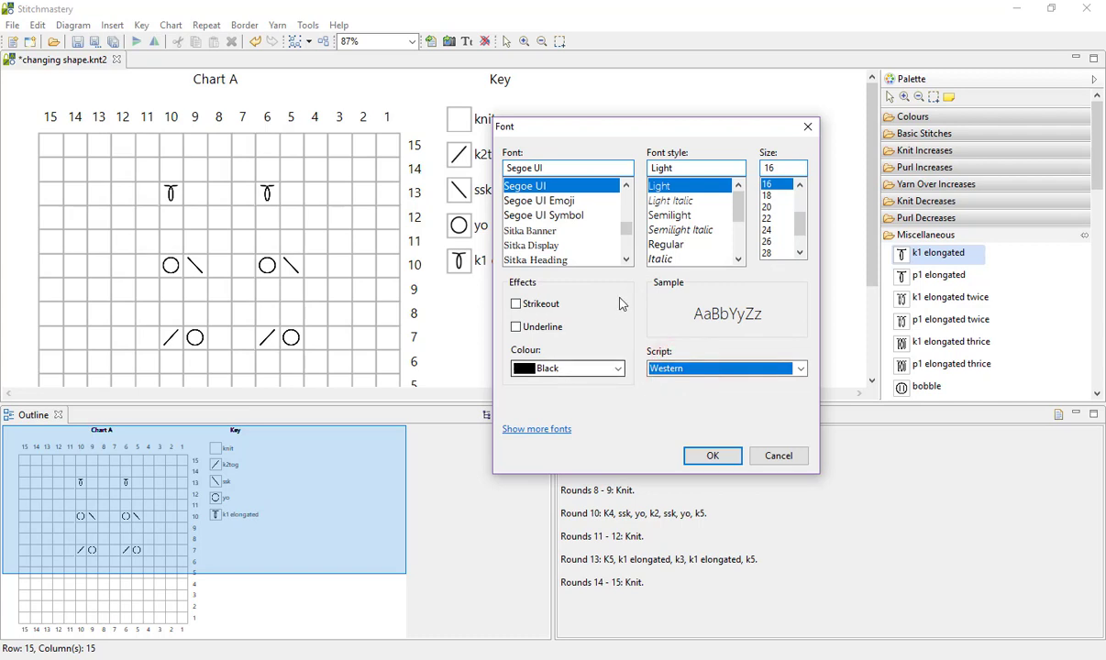
drag(625, 229, 628, 216)
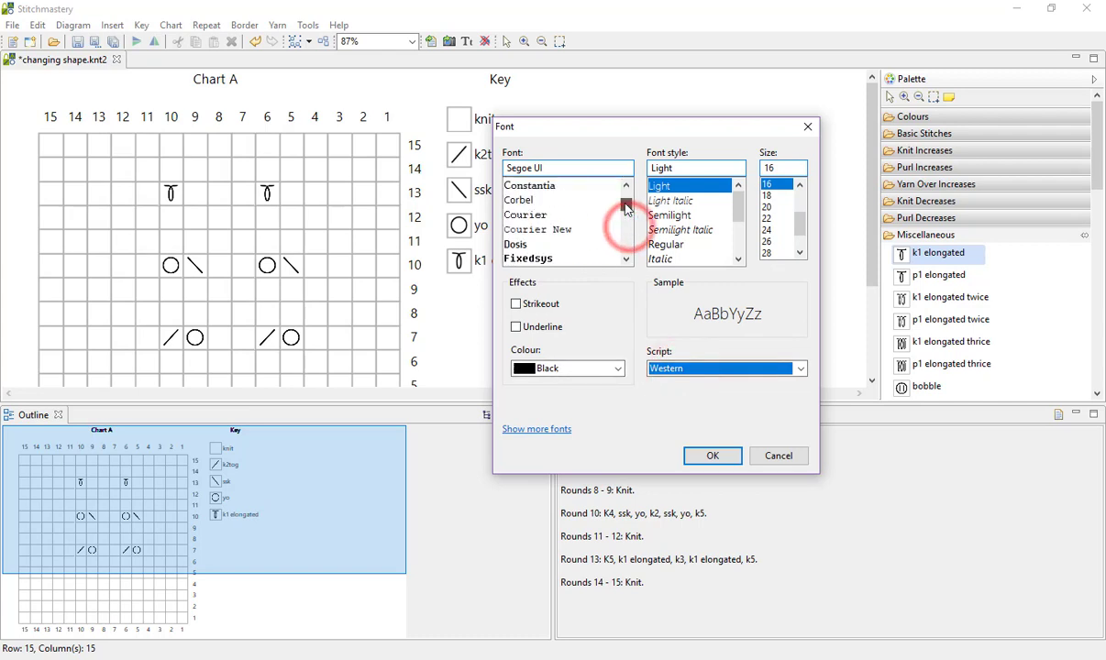
click(554, 230)
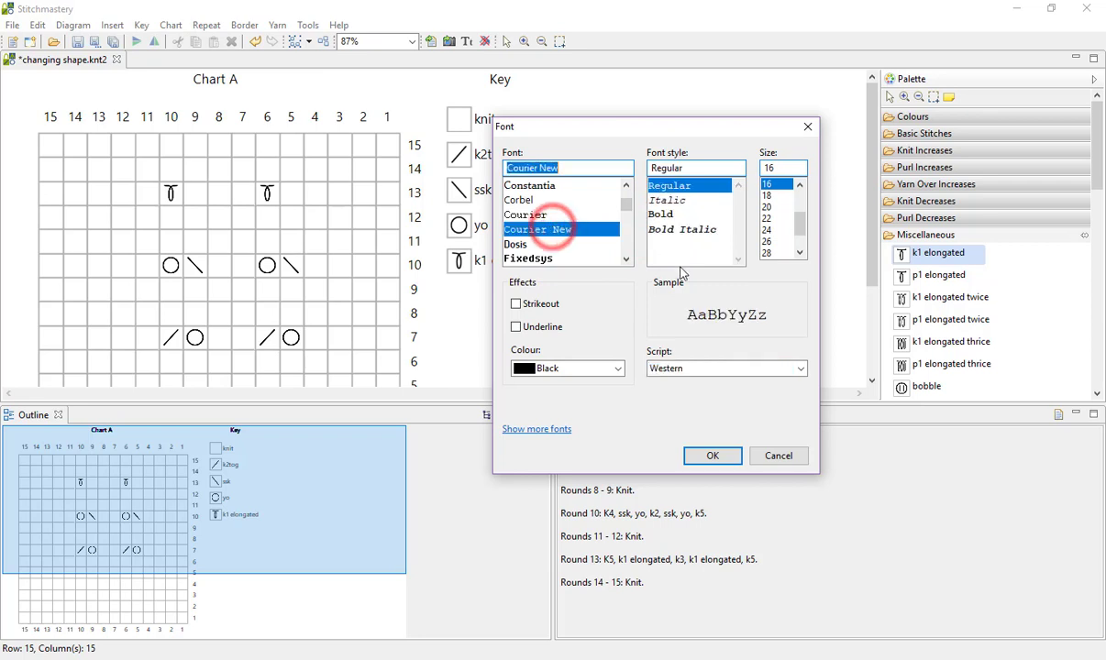
click(662, 214)
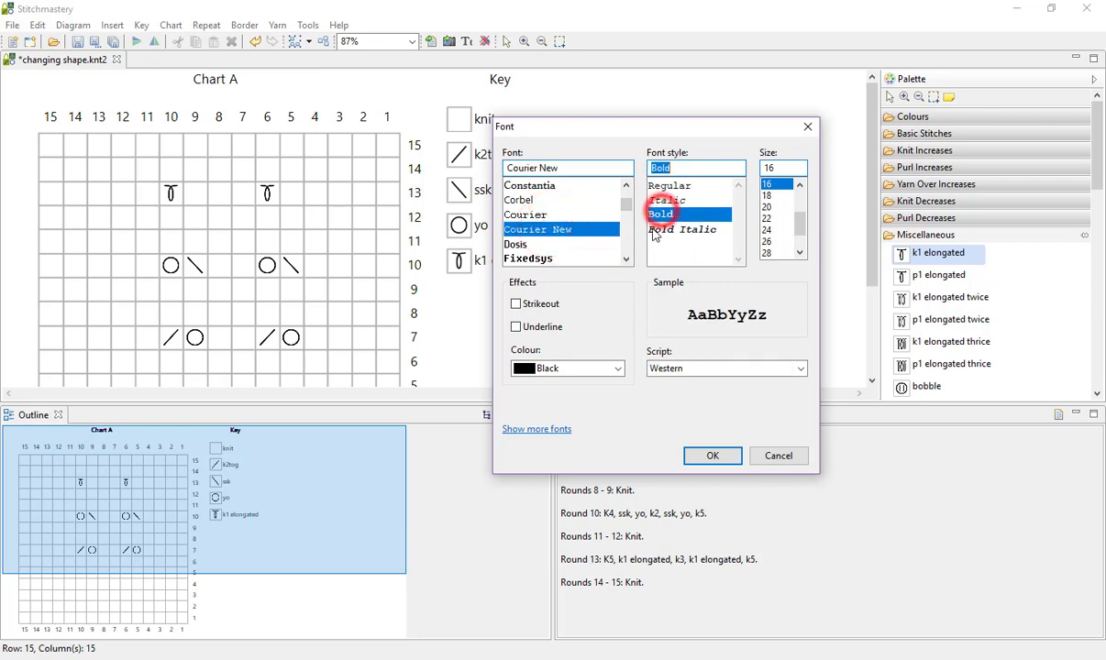
click(618, 368)
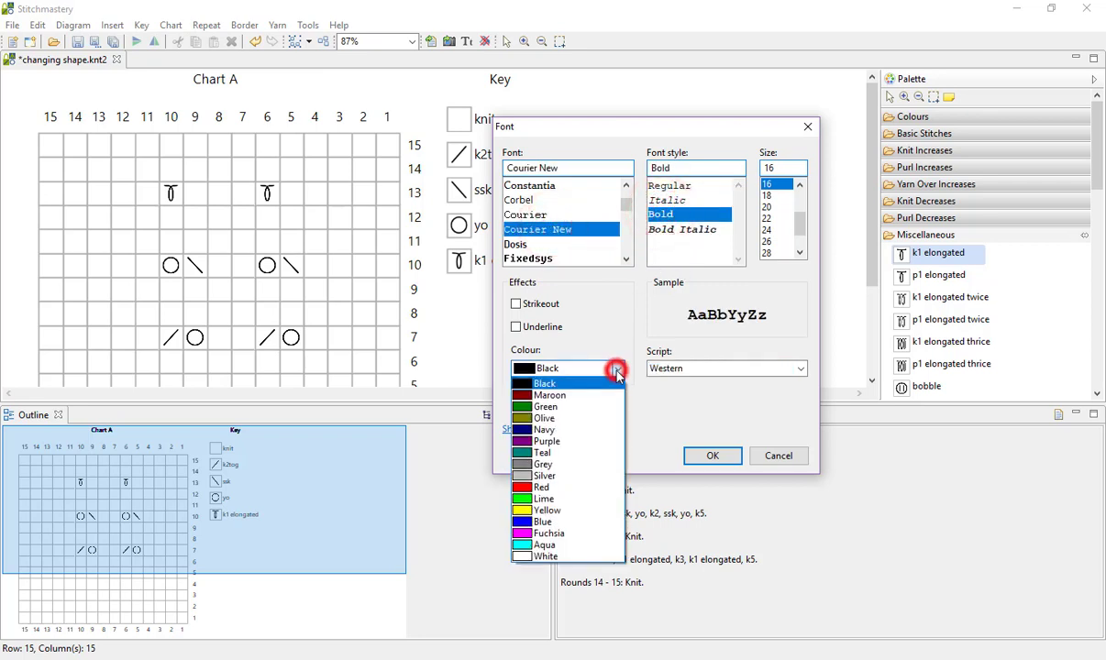
click(549, 442)
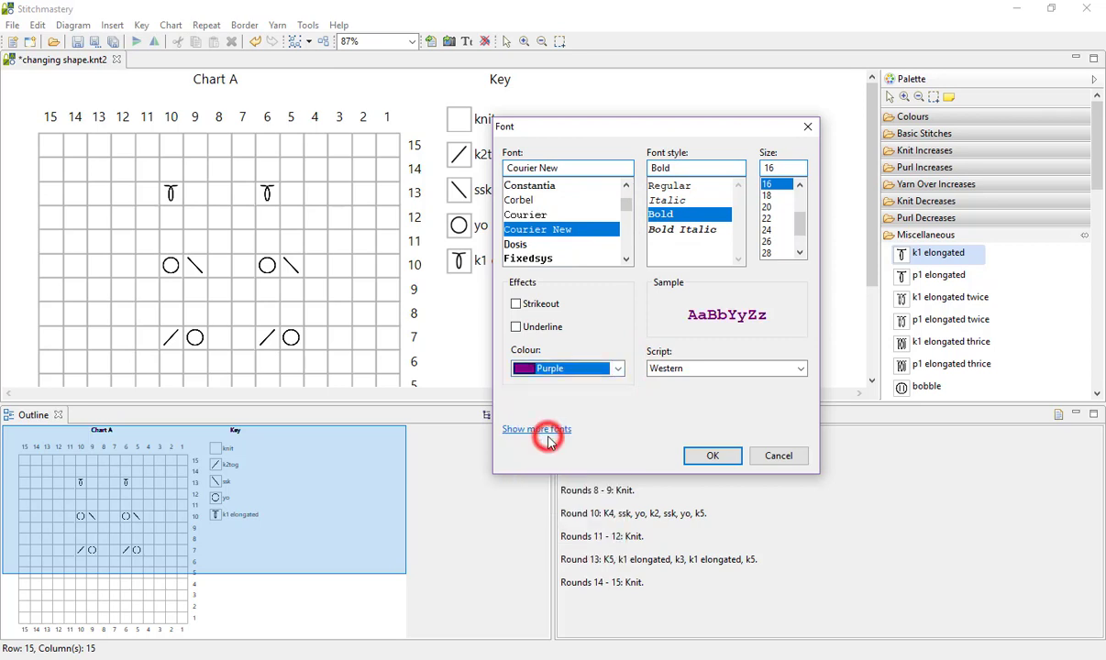
click(708, 459)
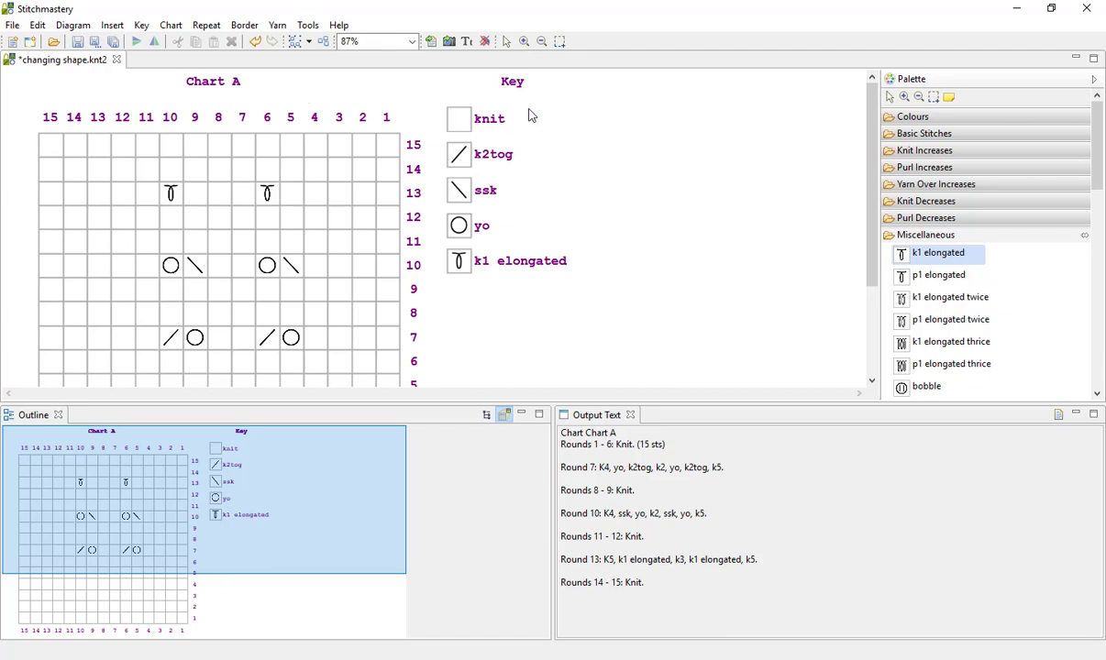
Step: Set the font of the Chart A and Key titles only to Modern, Bold Oblique, in Red
click(515, 83)
click(225, 85)
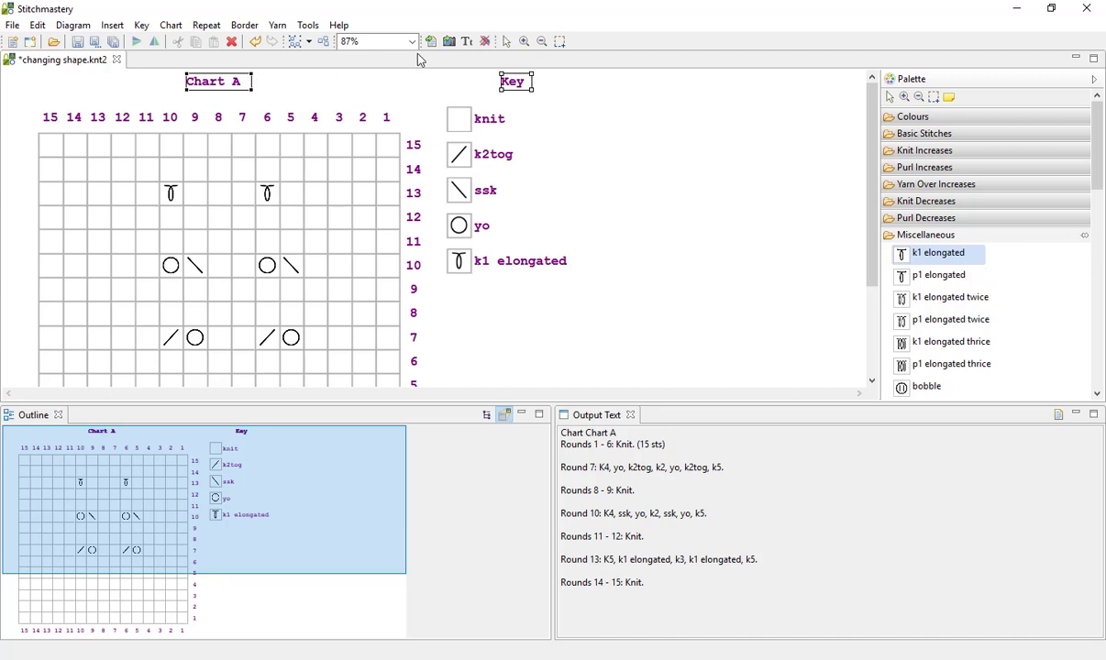
click(468, 41)
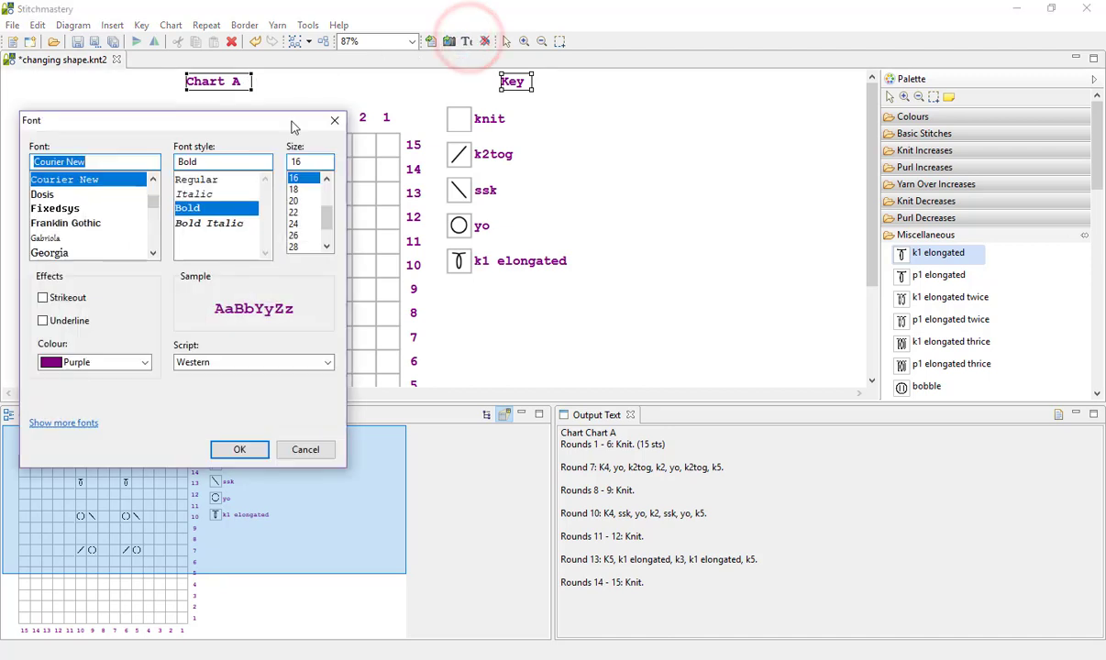
drag(154, 201, 153, 210)
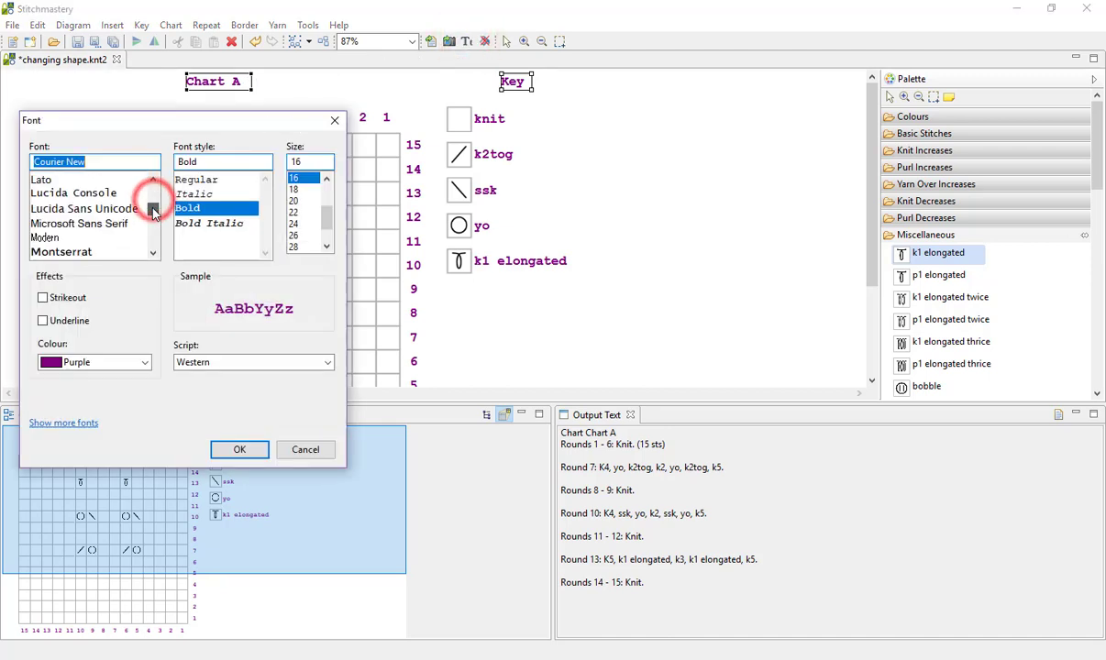
click(91, 237)
click(201, 223)
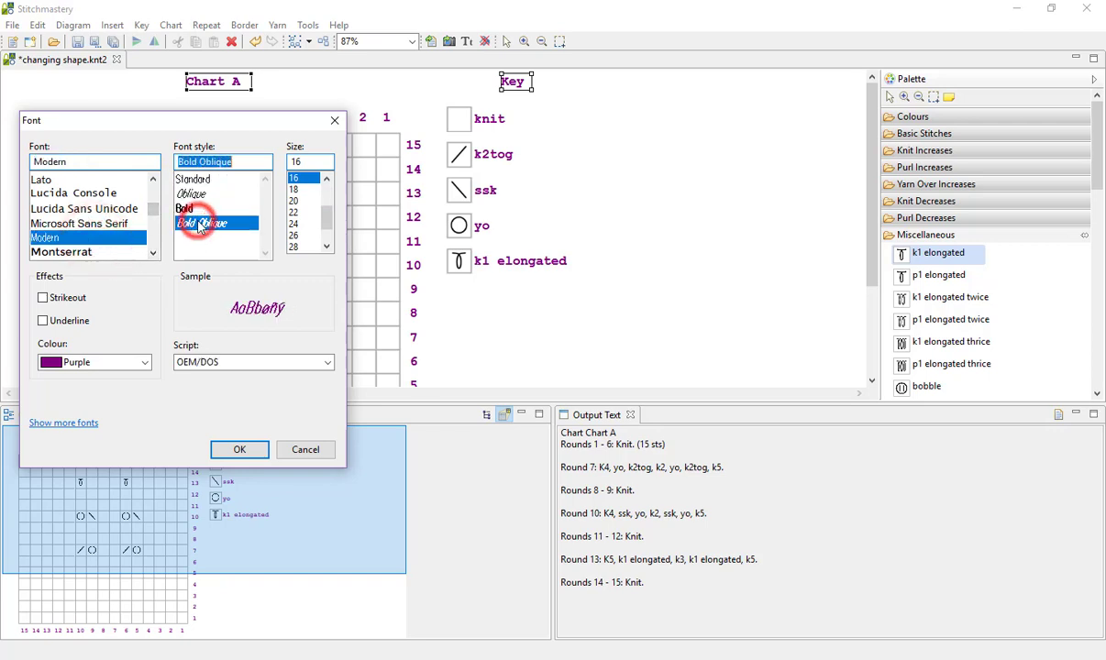
click(147, 364)
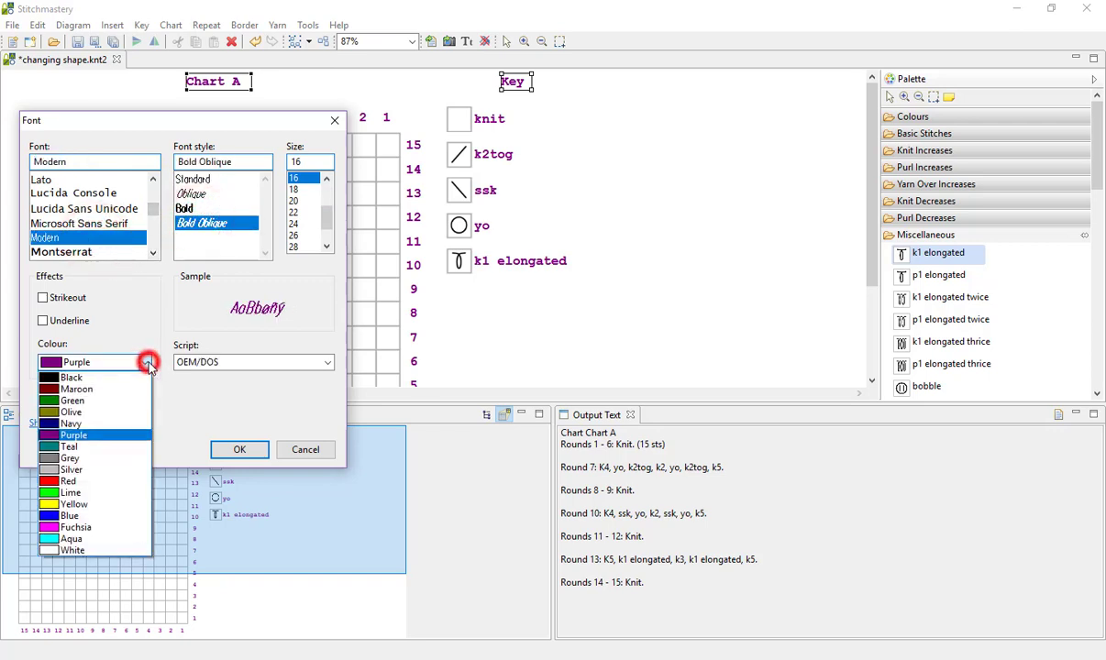
click(89, 482)
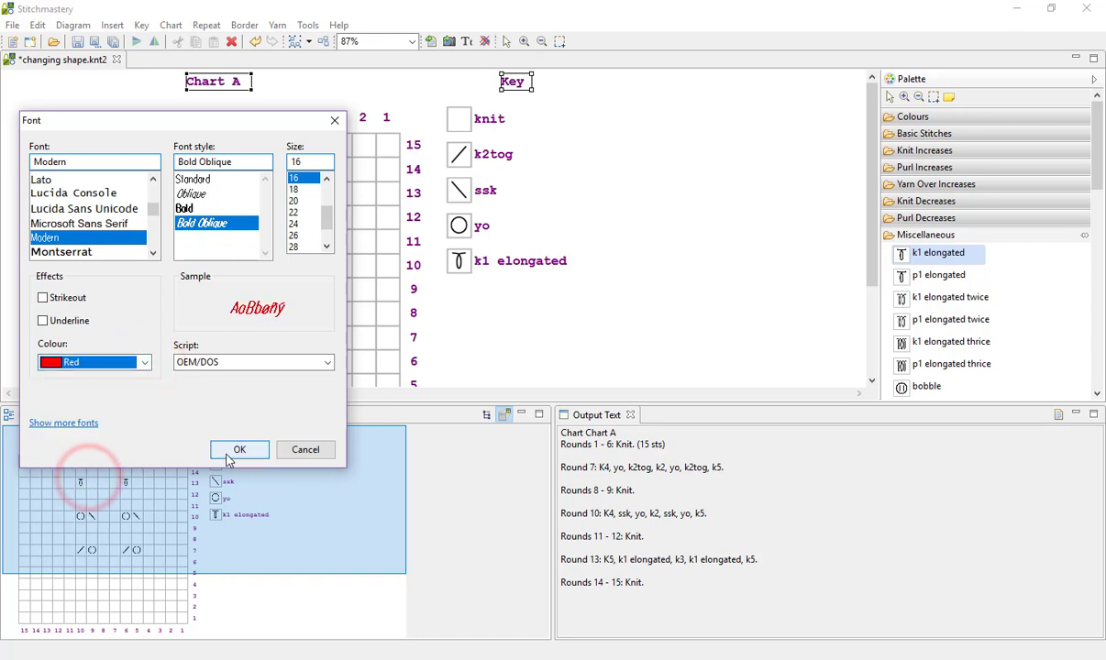
click(228, 450)
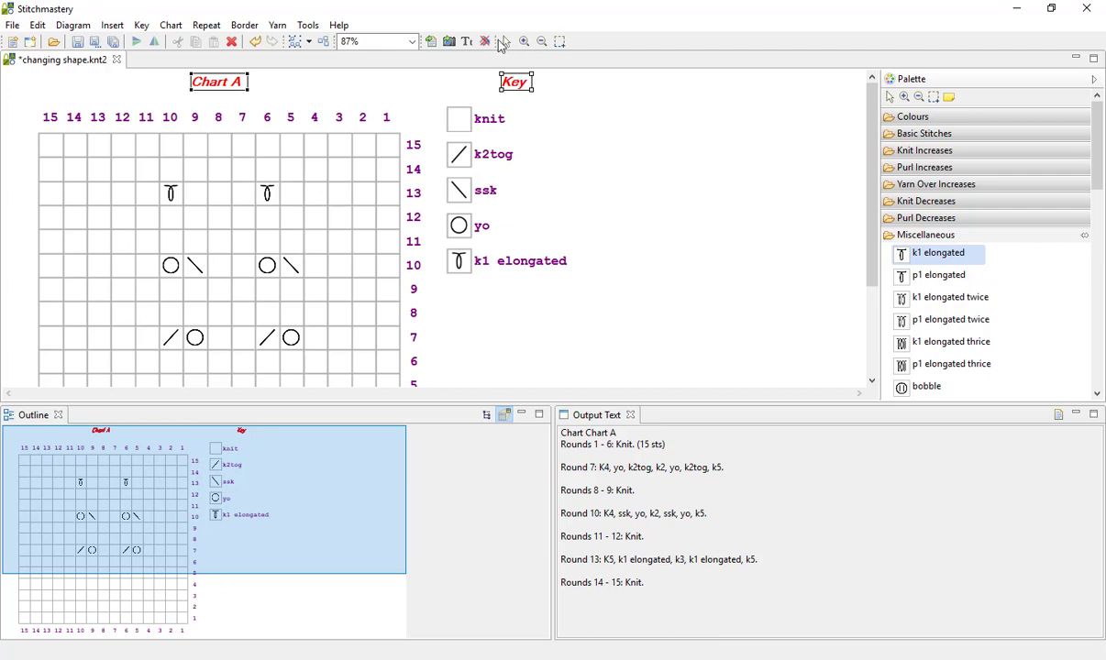
click(598, 326)
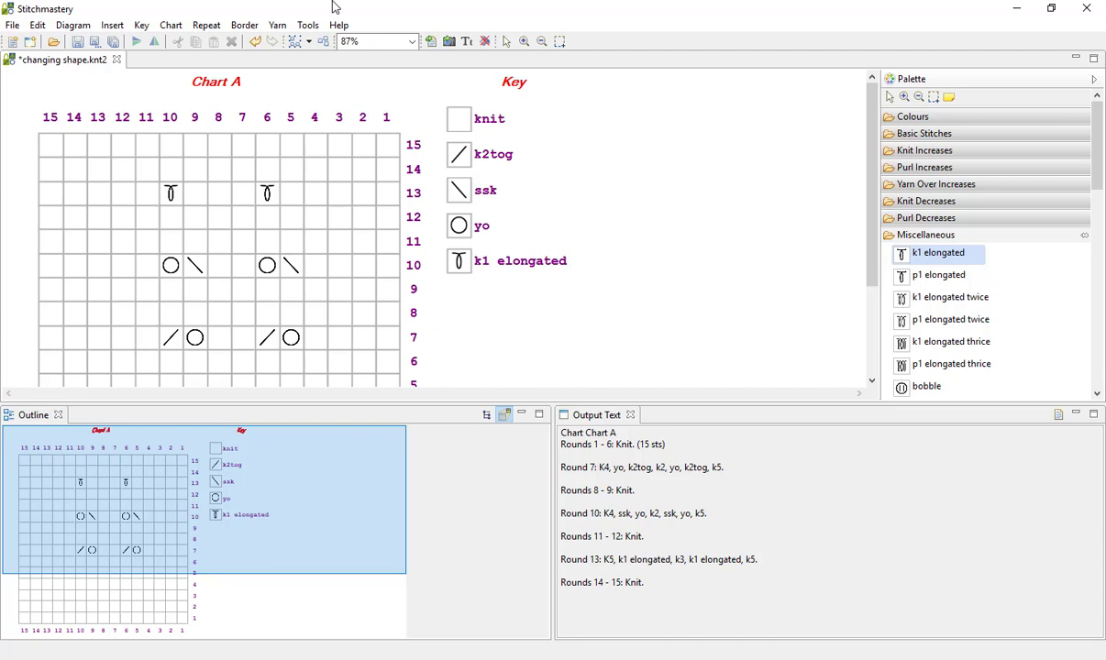
Step: Duplicate the Default Appearance preferences stylesheet from the program's stylesheet preferences
click(309, 25)
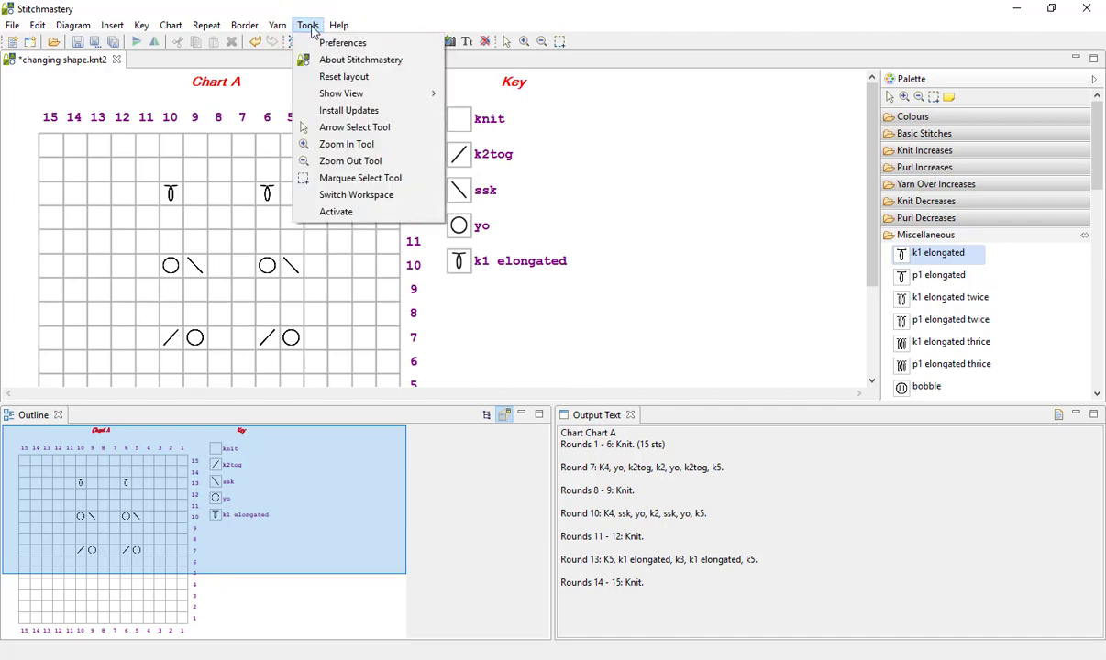
click(14, 26)
click(17, 27)
click(7, 27)
click(326, 43)
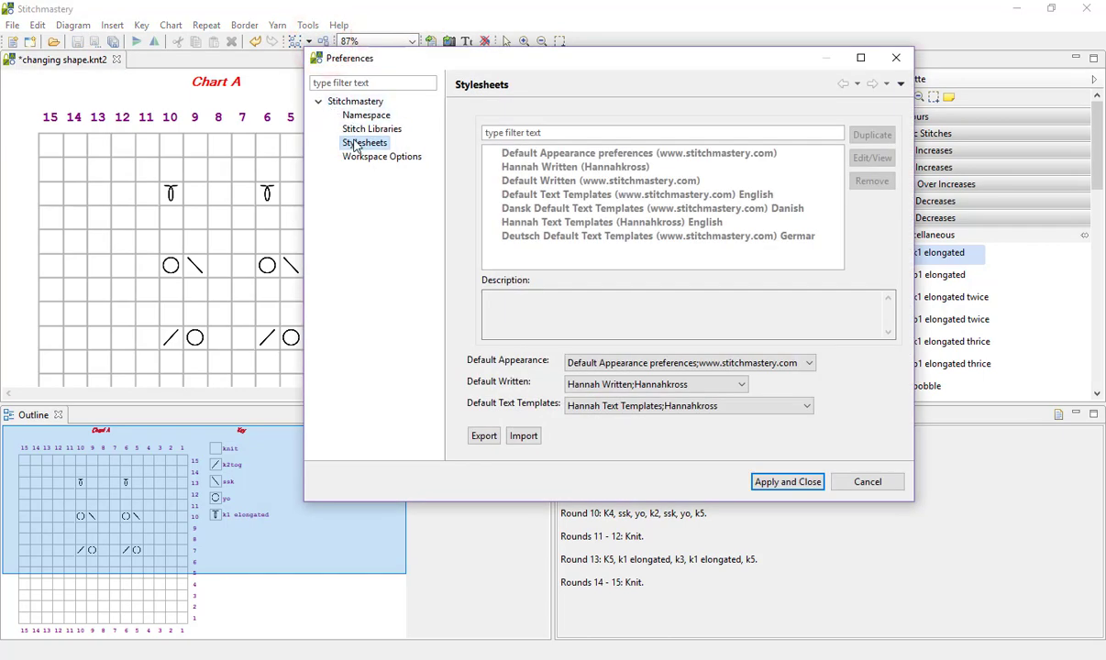
click(318, 102)
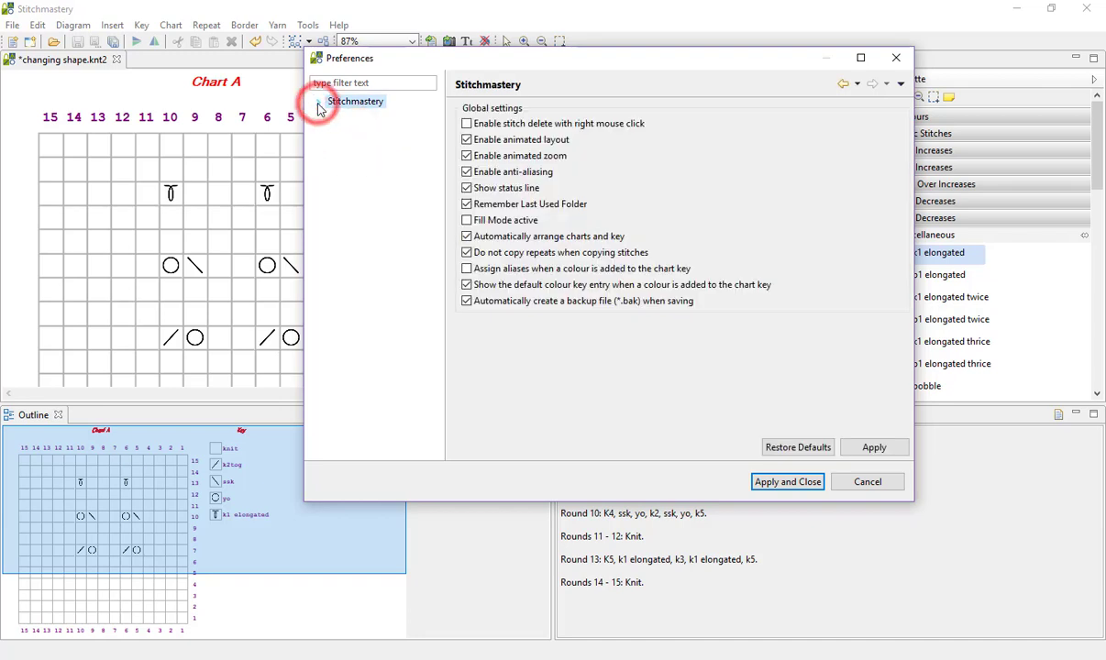
click(318, 102)
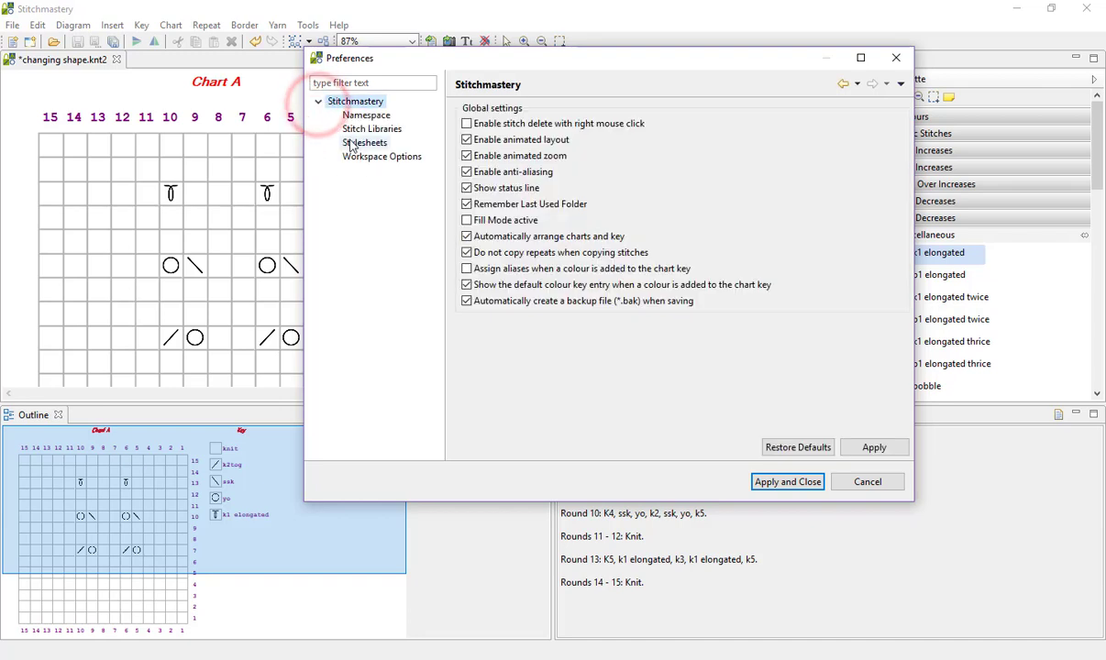
click(350, 144)
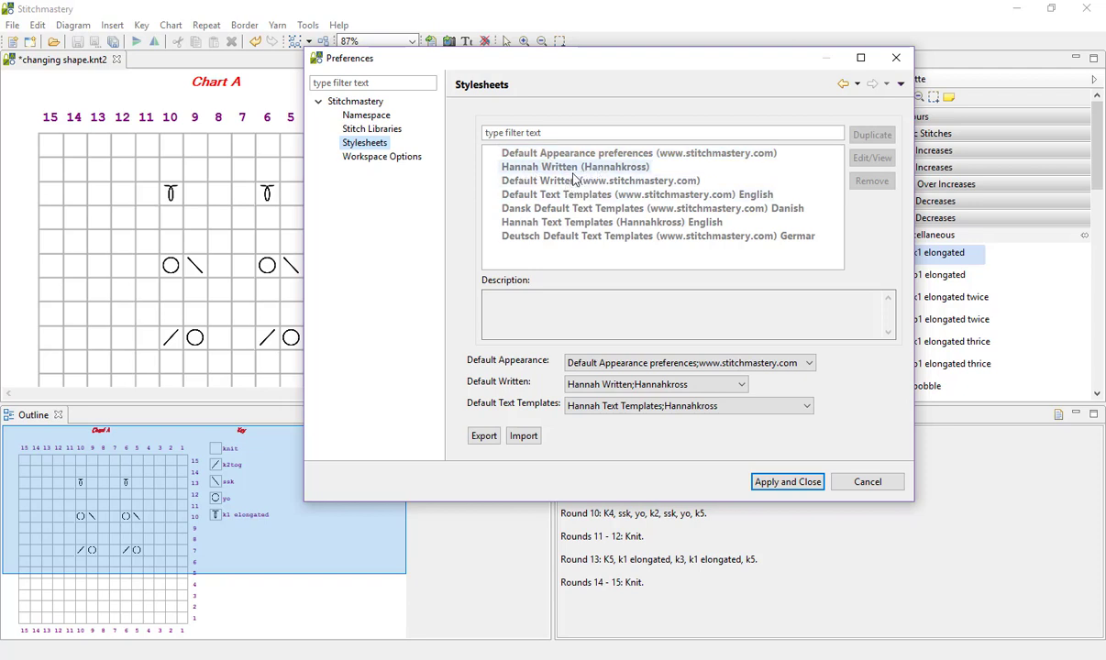
click(539, 155)
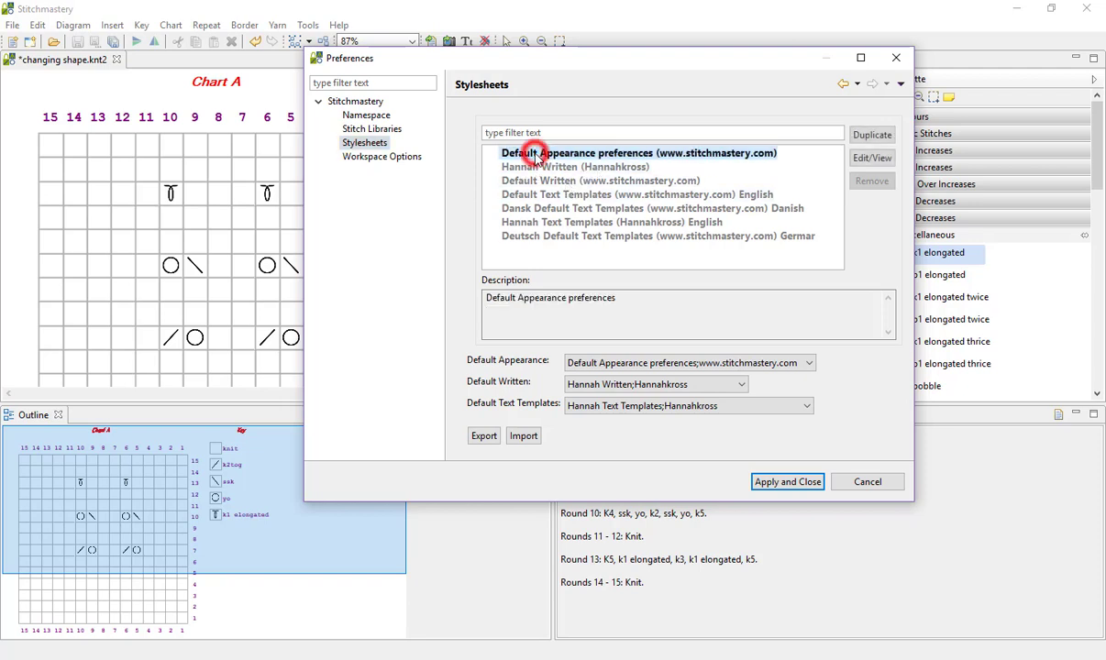
click(859, 136)
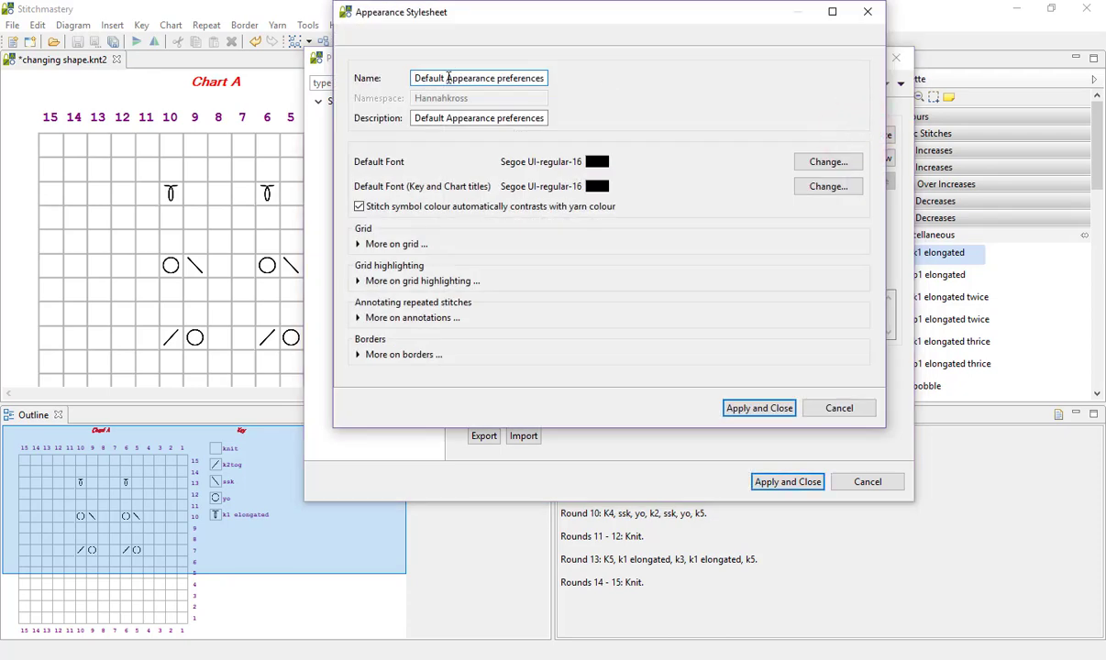
Step: Replace the word "Default" with the owner's first name in the duplicated stylesheet's name and description
double_click(446, 78)
text(Hannah)
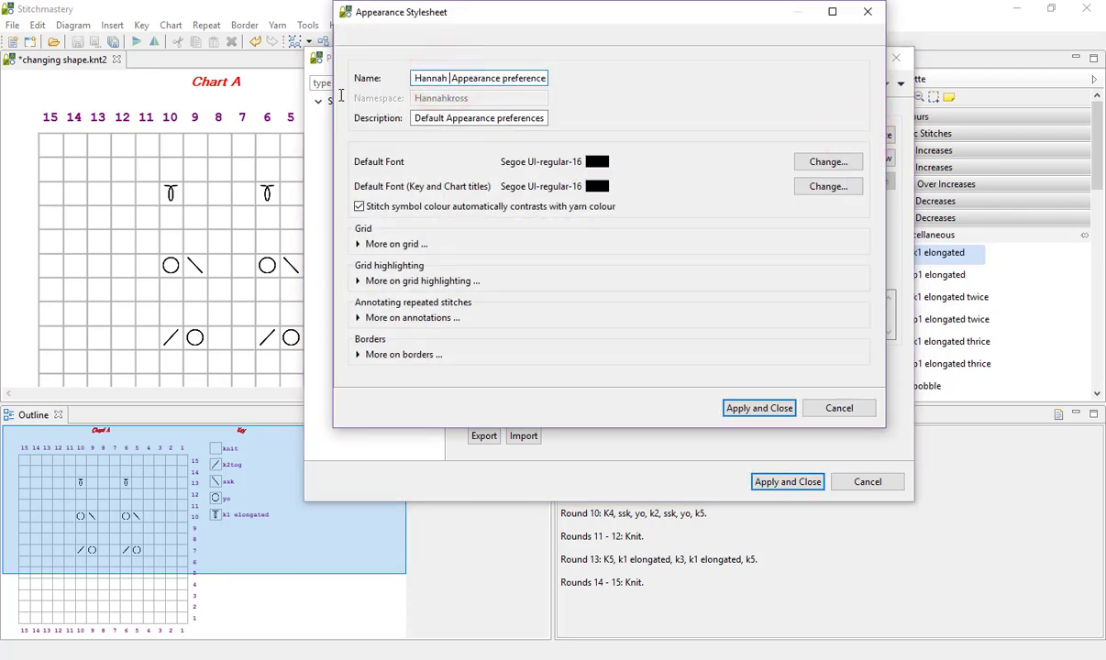
key(BackSpace)
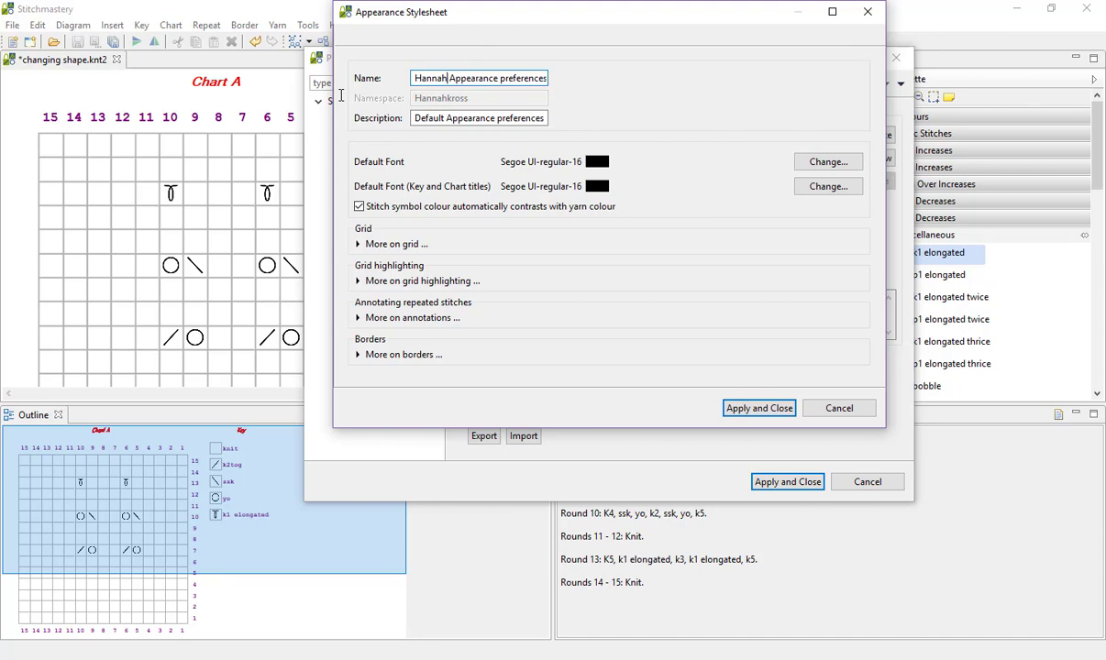
double_click(433, 118)
text(Hannah)
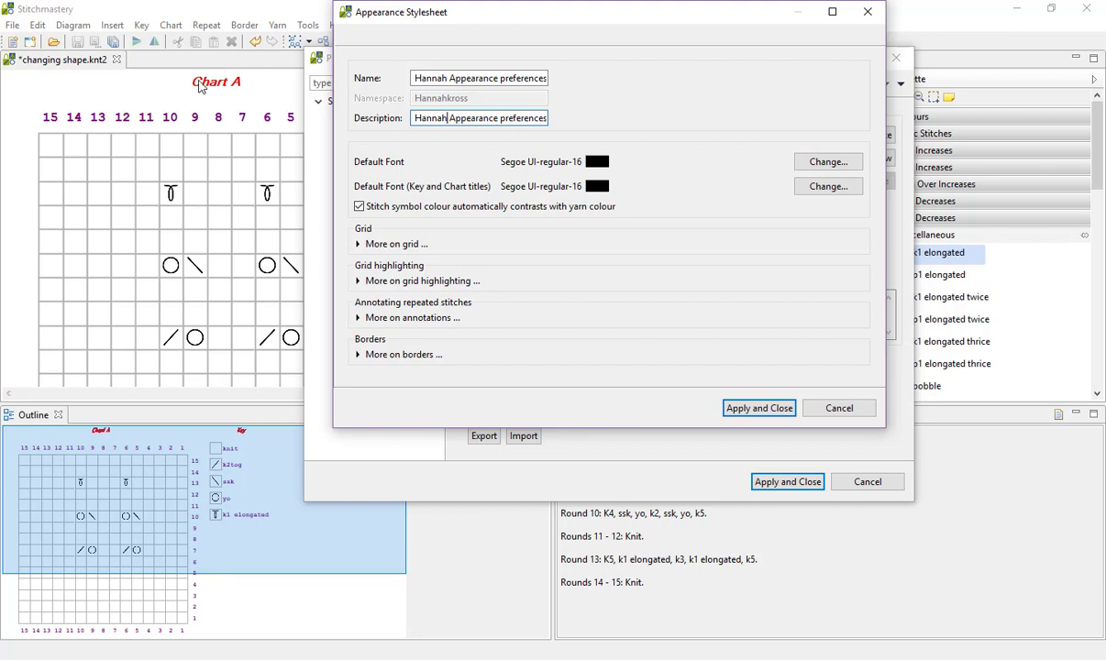
Step: Set the new appearance stylesheet's general default font to Arial
click(821, 162)
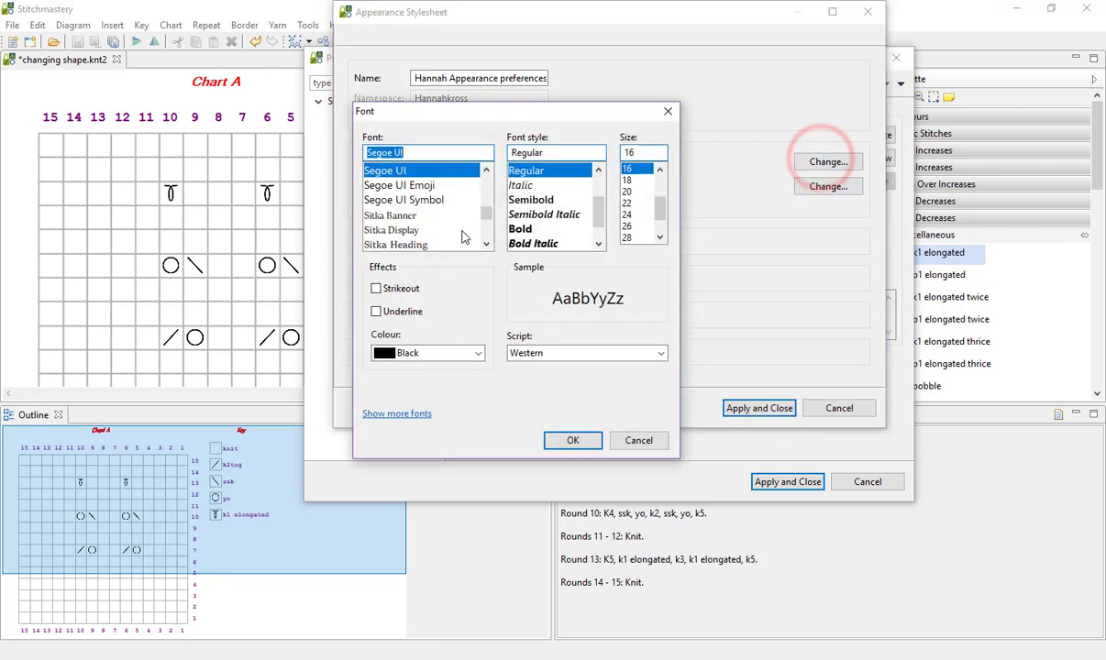
scroll(485, 214, up, 15)
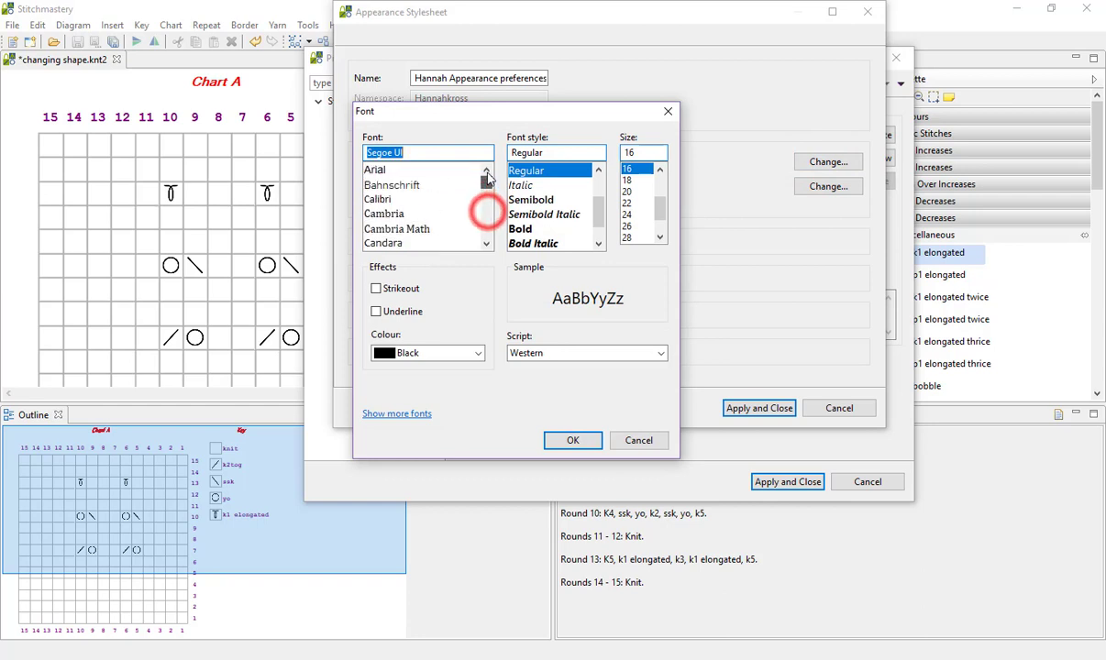
click(434, 170)
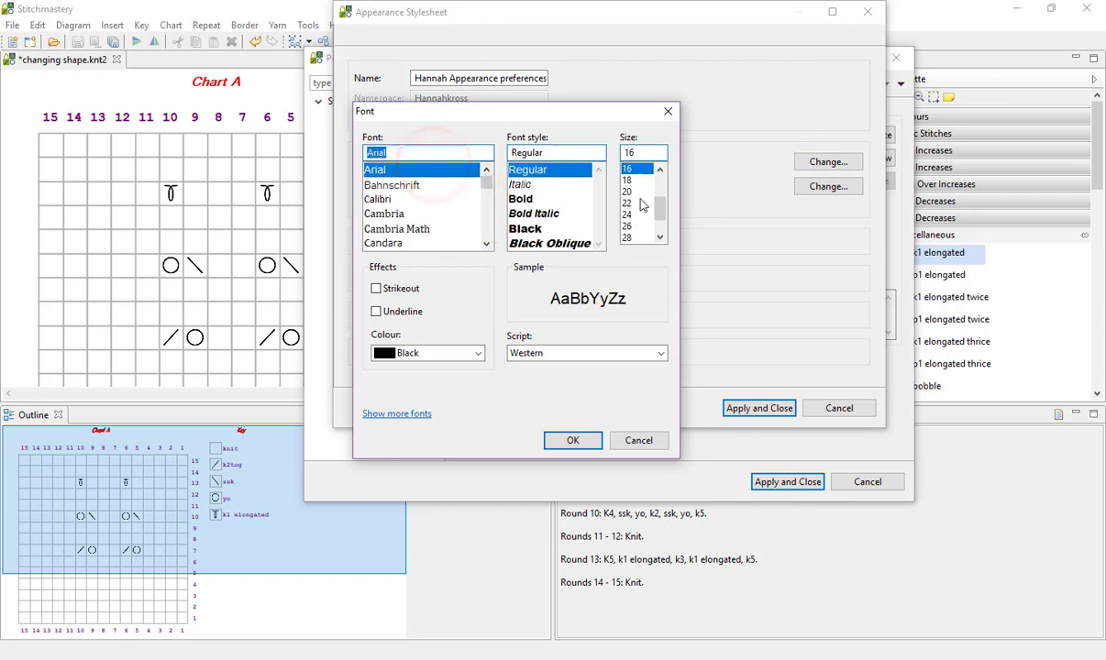
click(570, 440)
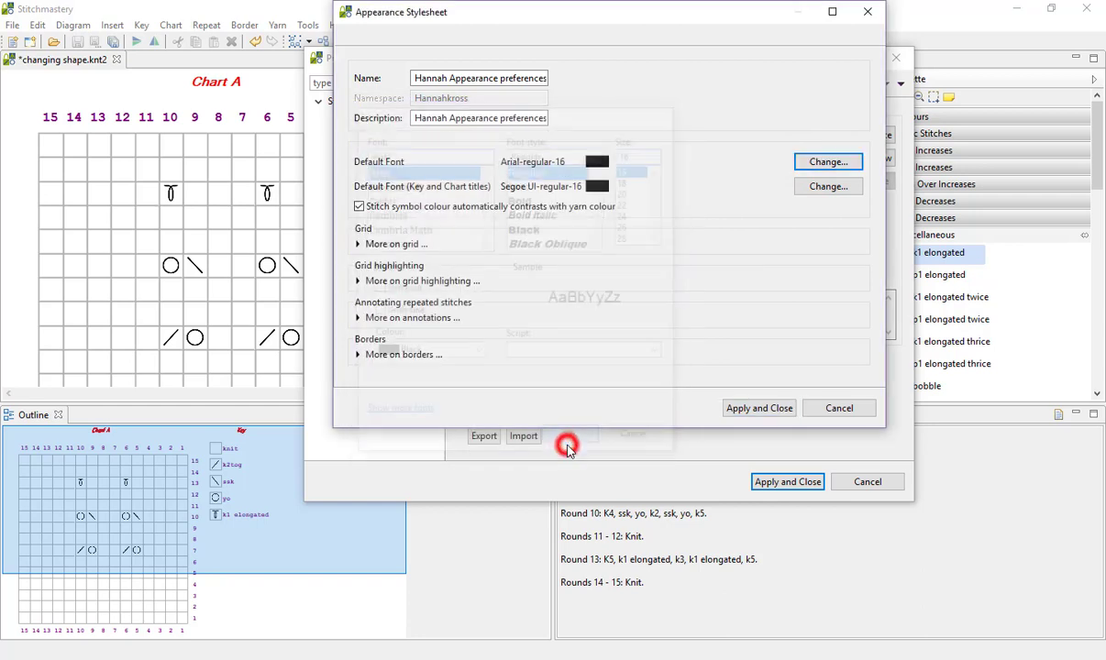
Step: Set the new stylesheet's default font for Key and Chart titles to Segoe Print, Bold Oblique, size 18, and save the stylesheet
click(803, 188)
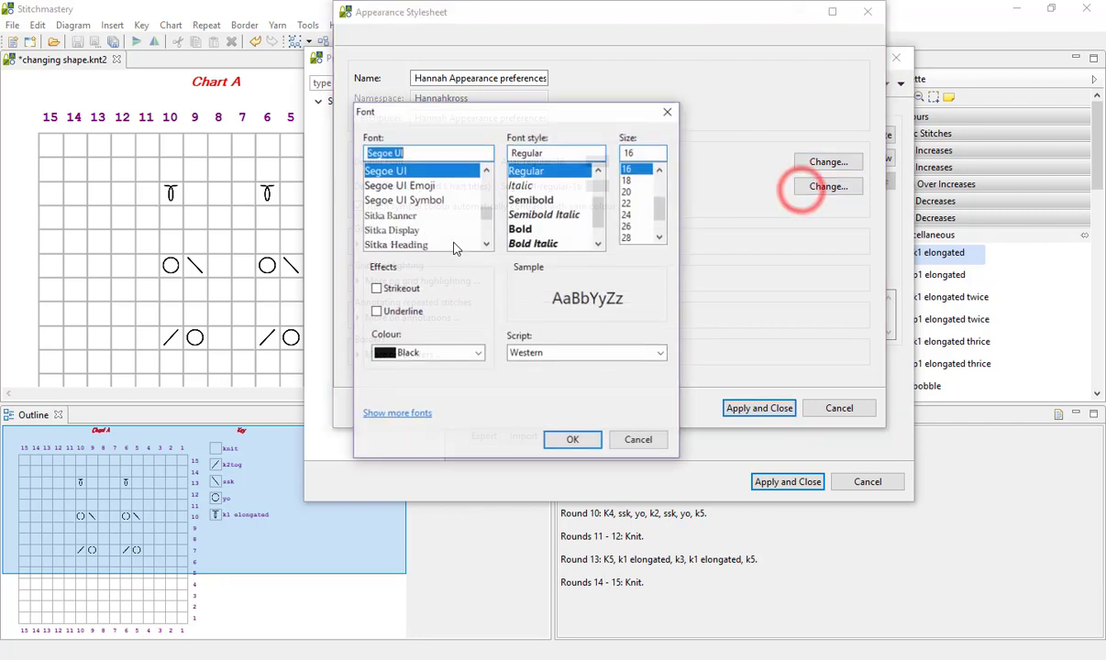
mouse_move(486, 217)
mouse_down()
mouse_move(486, 229)
mouse_move(486, 213)
mouse_up()
click(429, 215)
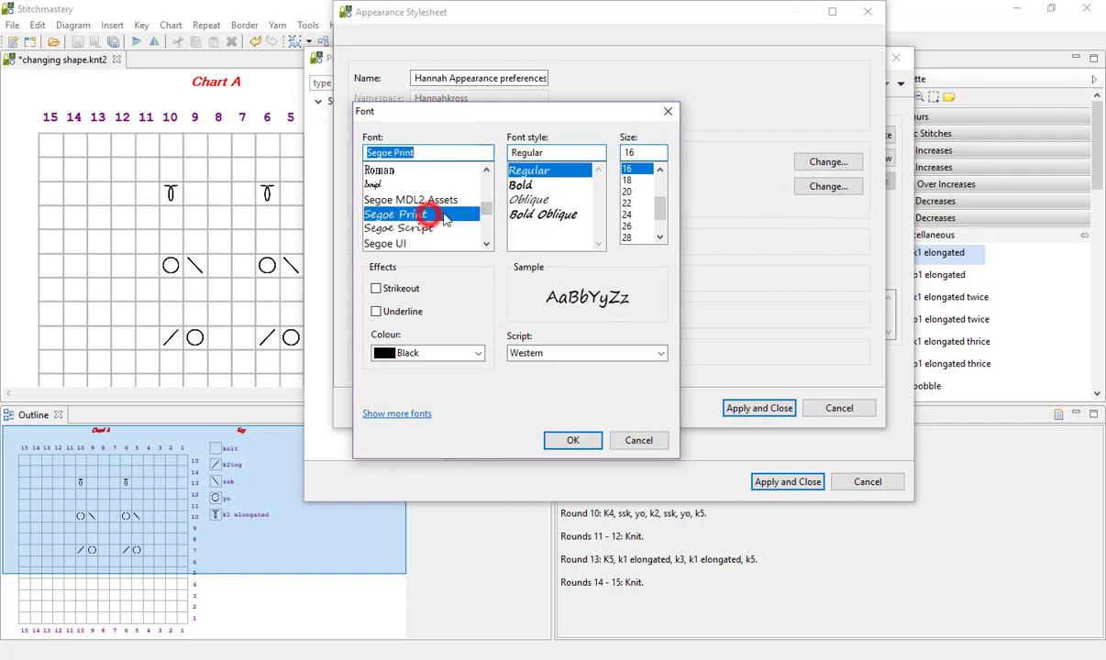
click(555, 215)
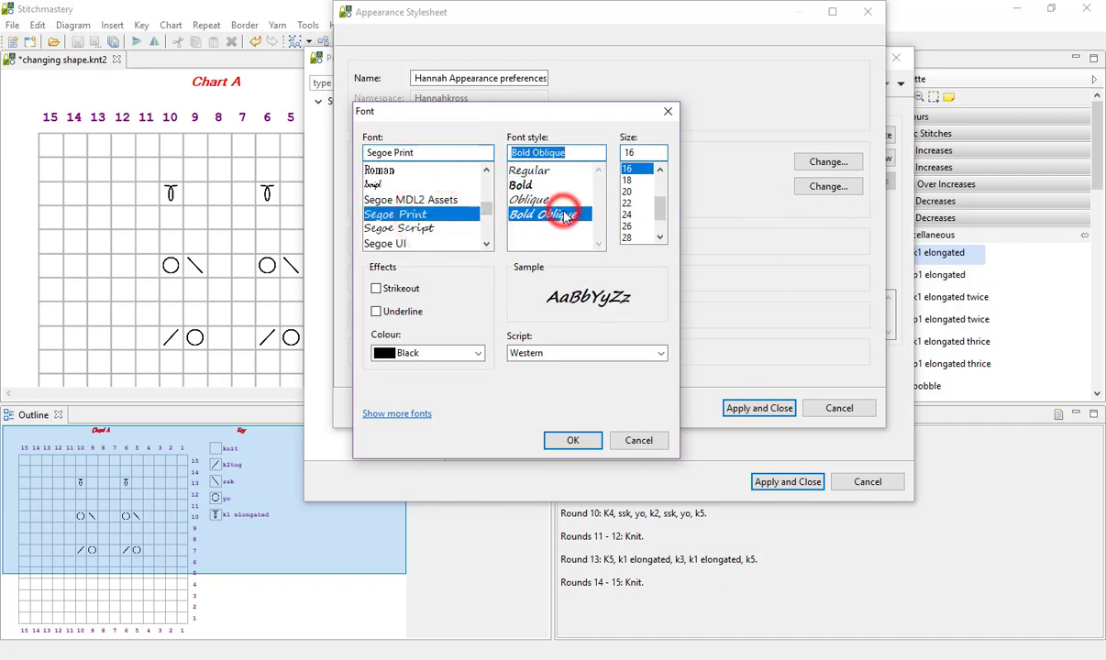
click(637, 181)
click(587, 440)
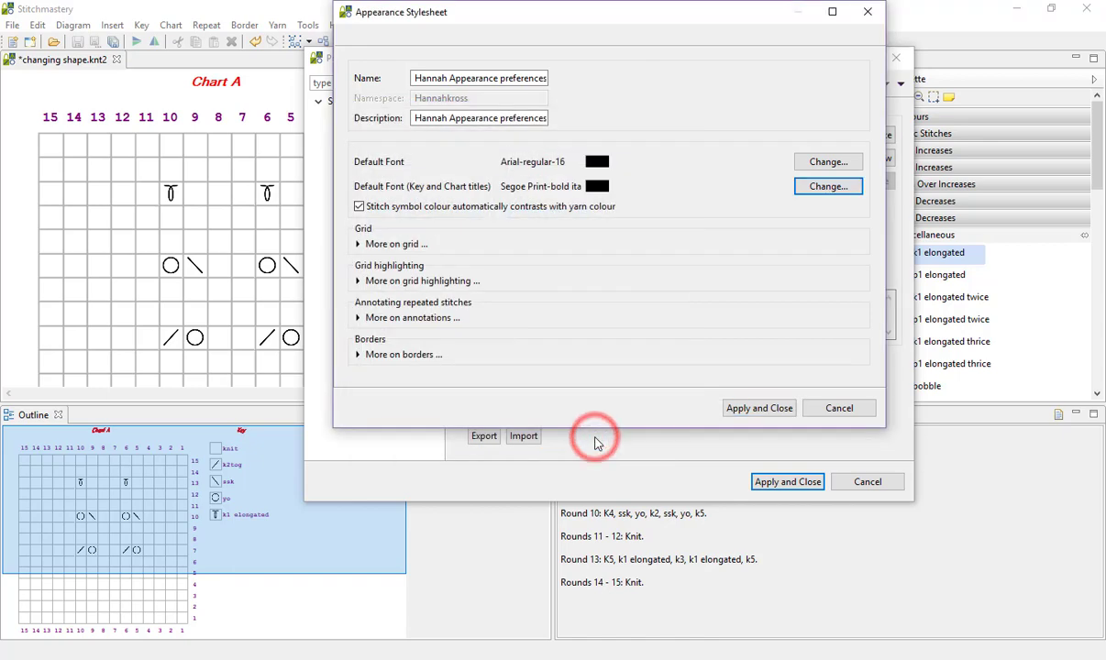
click(753, 412)
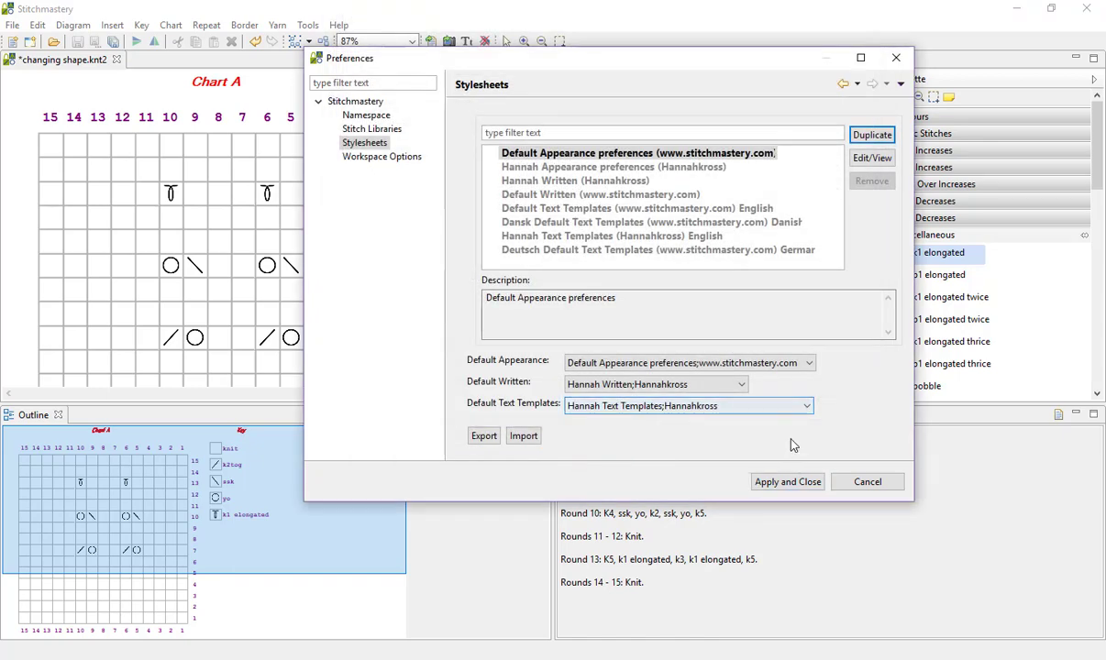
Step: Make the new custom appearance stylesheet the program's Default Appearance and apply the preferences
click(750, 365)
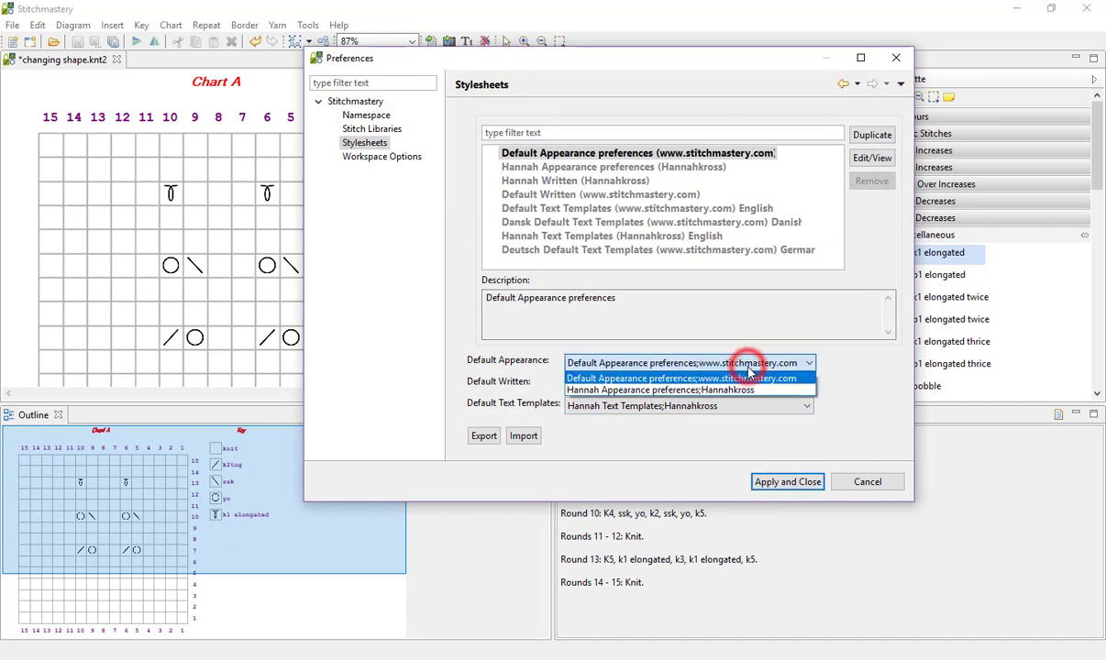
click(632, 391)
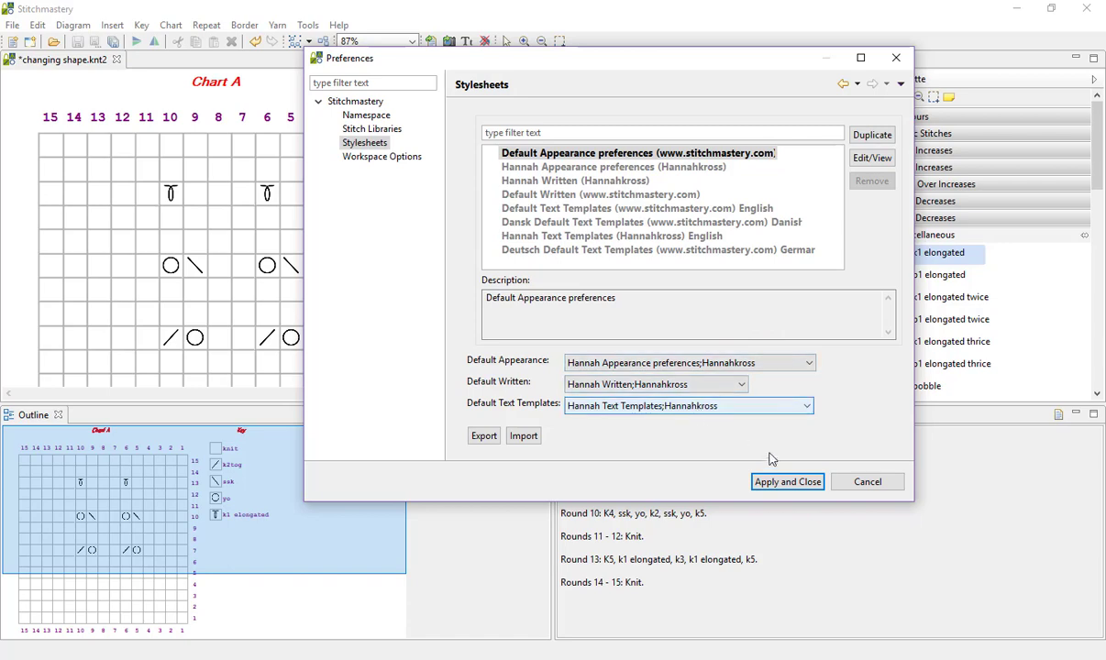
click(779, 485)
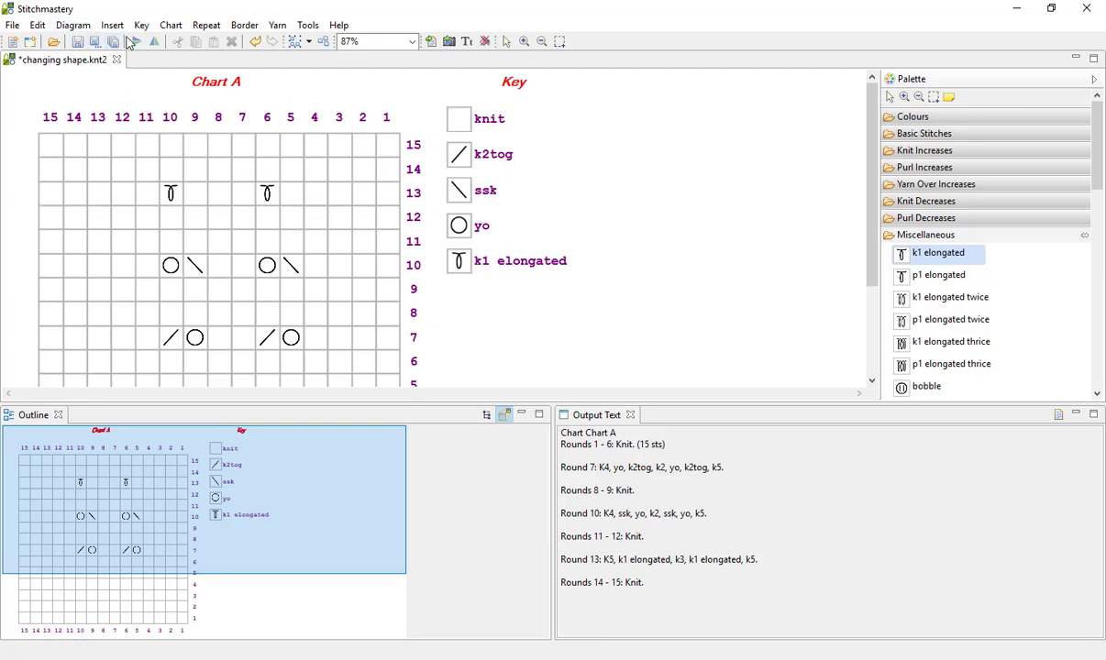
Step: Apply the custom appearance stylesheet to the open diagram through its properties, refreshing the font of all text
click(73, 24)
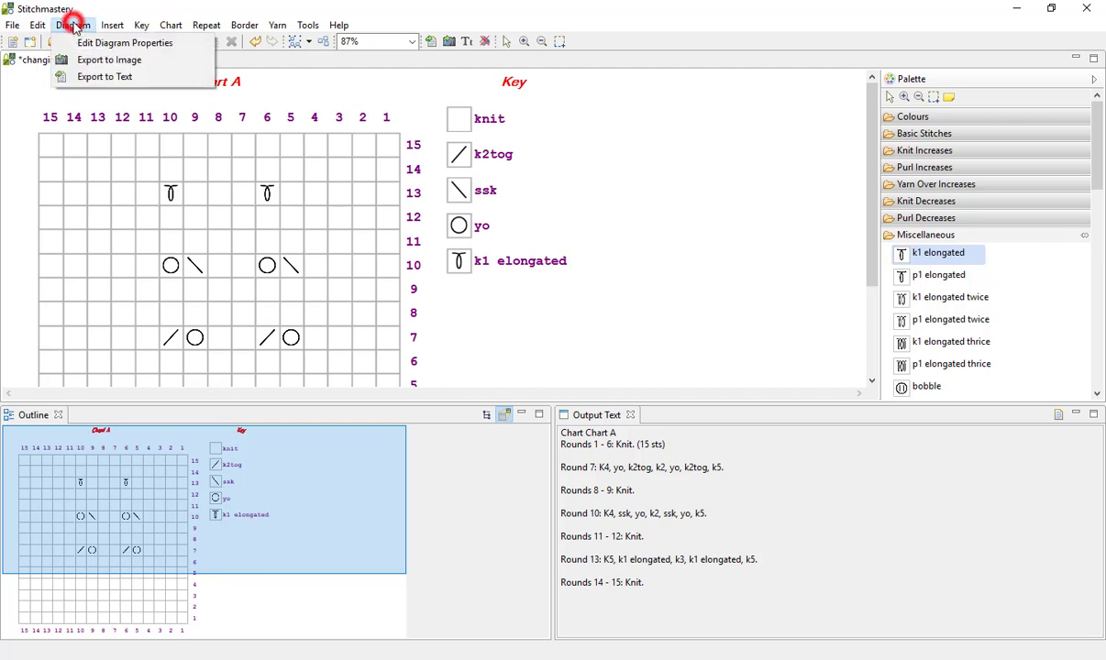
click(85, 44)
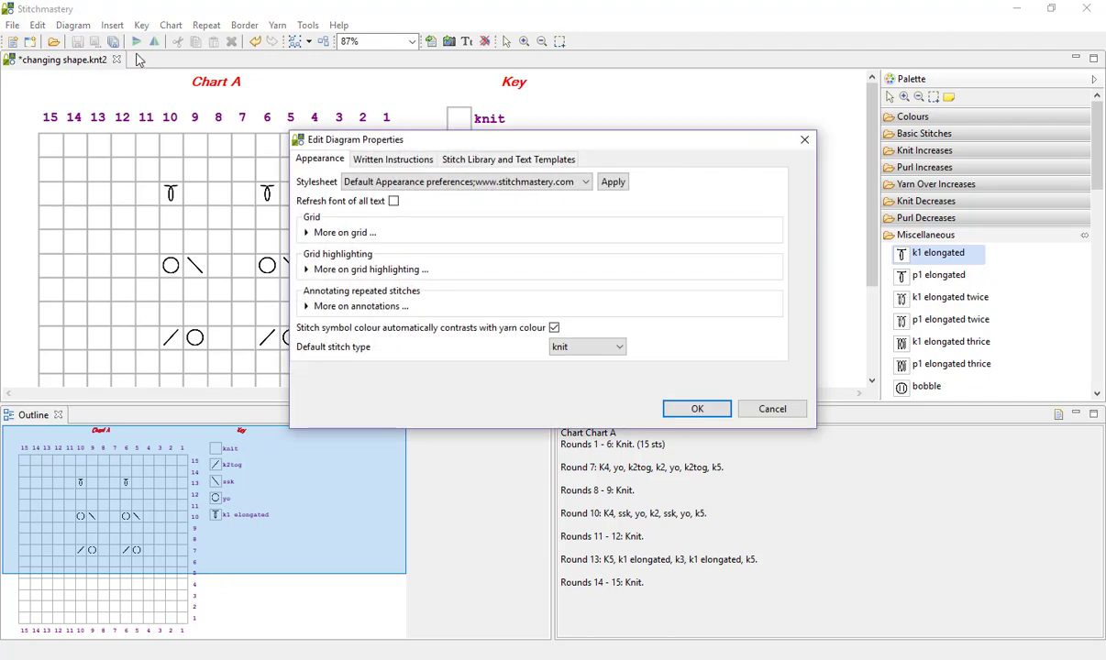
click(363, 183)
click(373, 210)
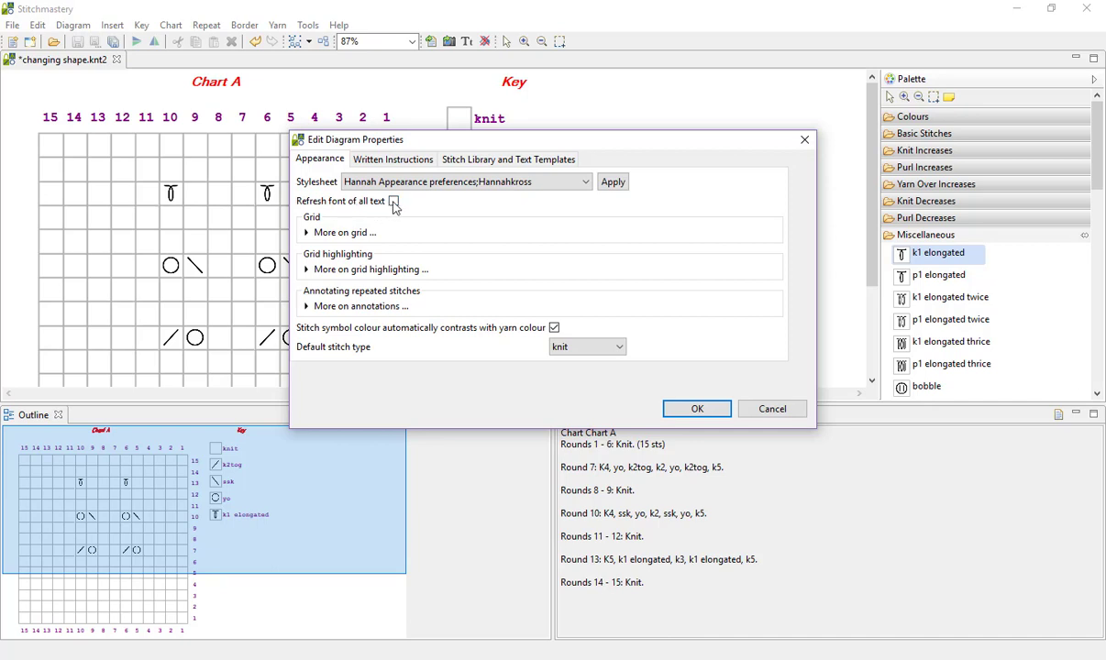
click(393, 203)
click(612, 186)
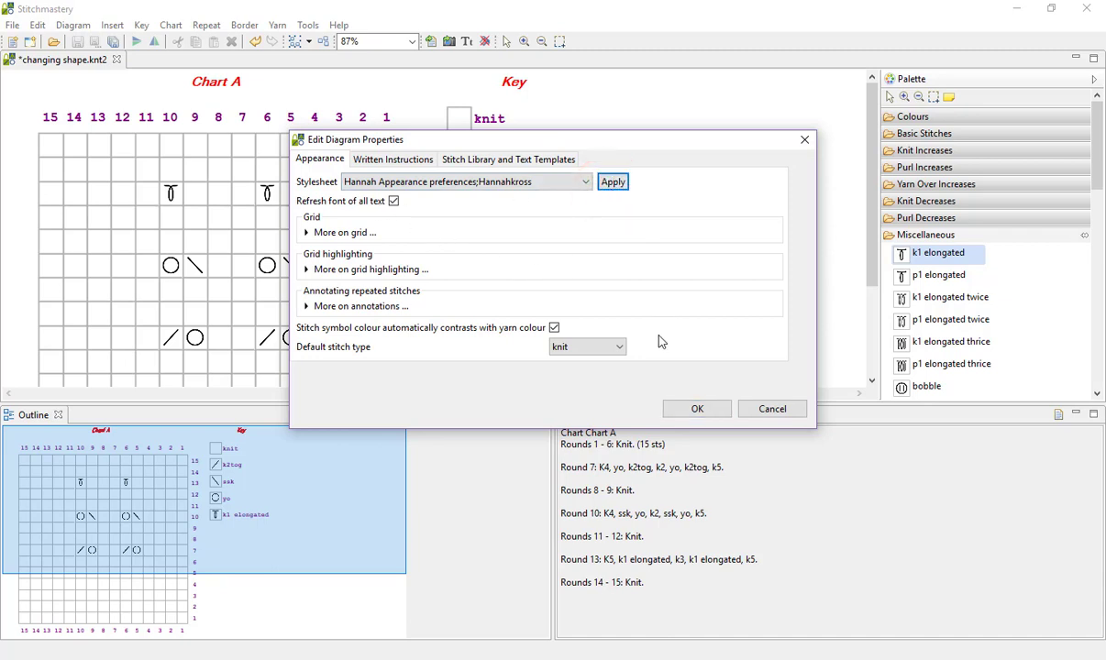
click(686, 414)
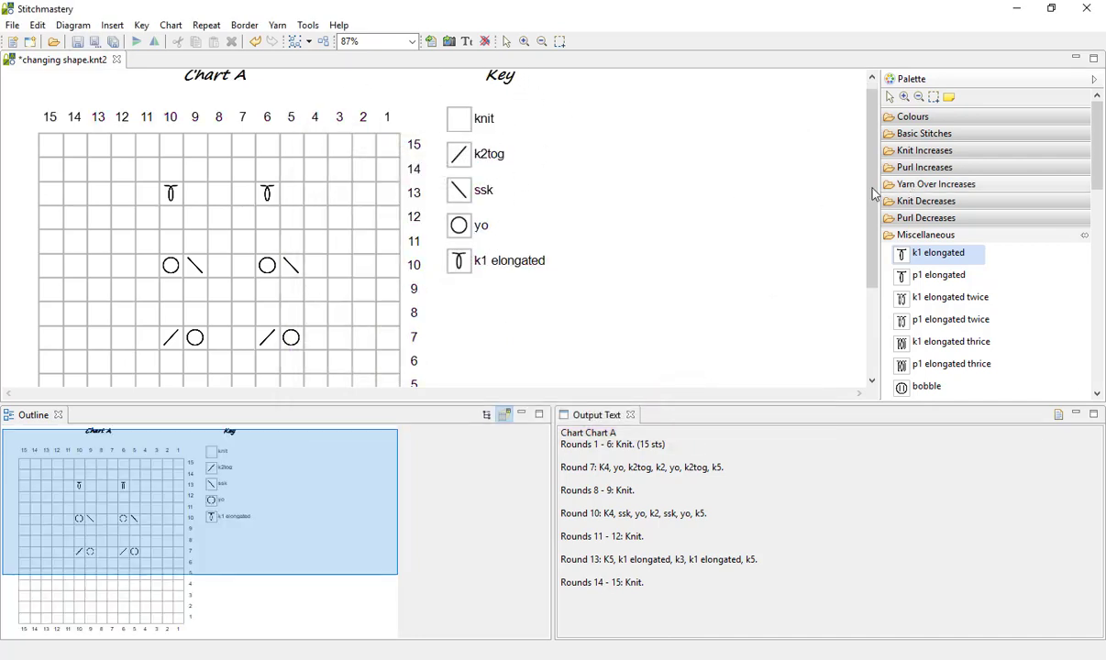
drag(870, 206, 870, 197)
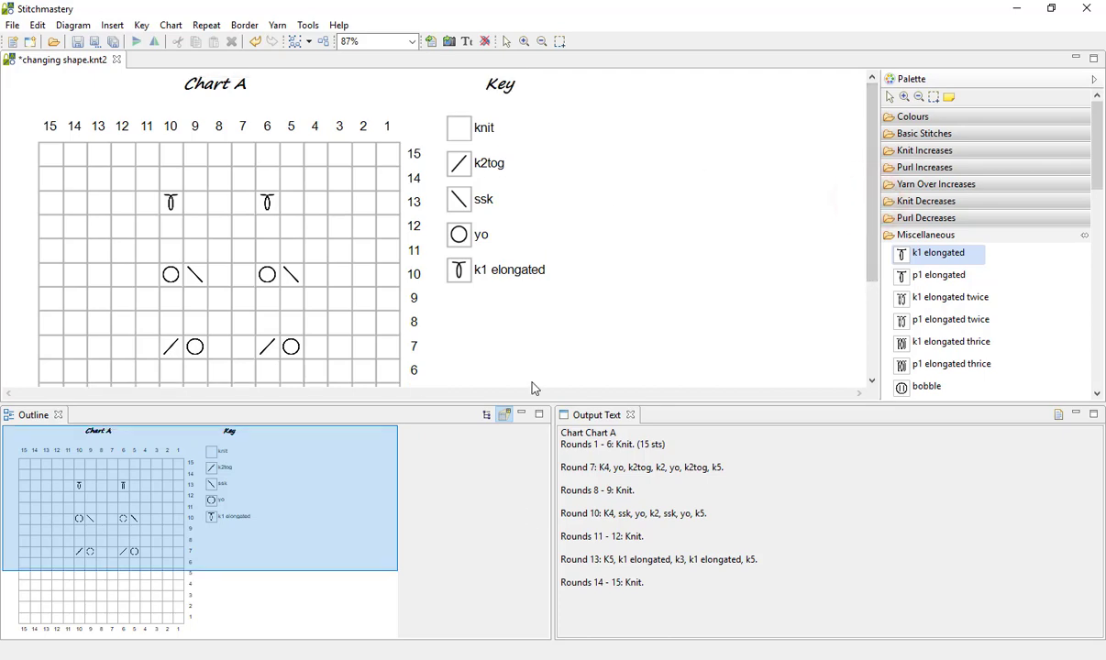